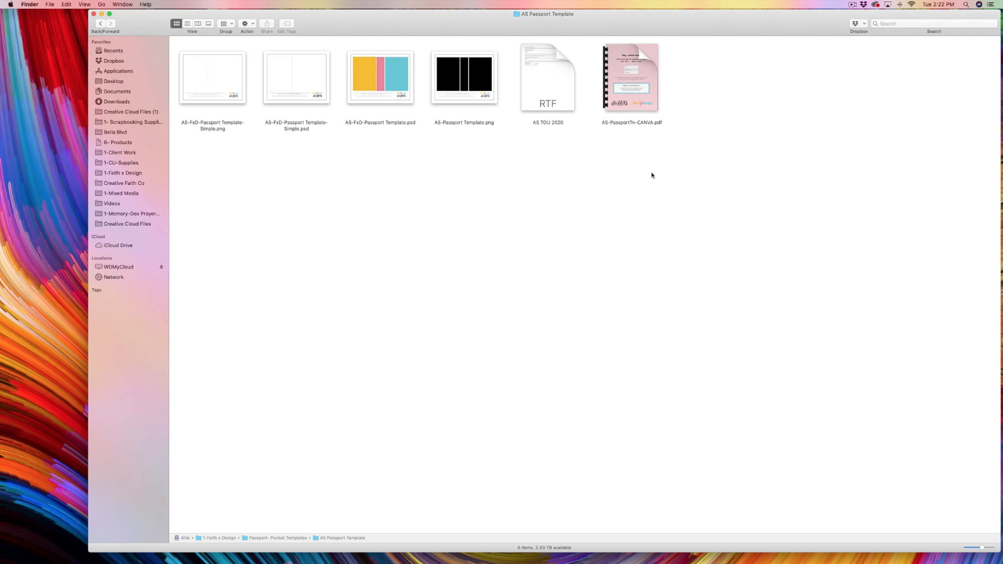
Switch to Photoshop and look at the simple passport template and the layered AS-FxD-Passport Template.psd.
mouse_move(604, 61)
mouse_move(635, 99)
mouse_move(628, 560)
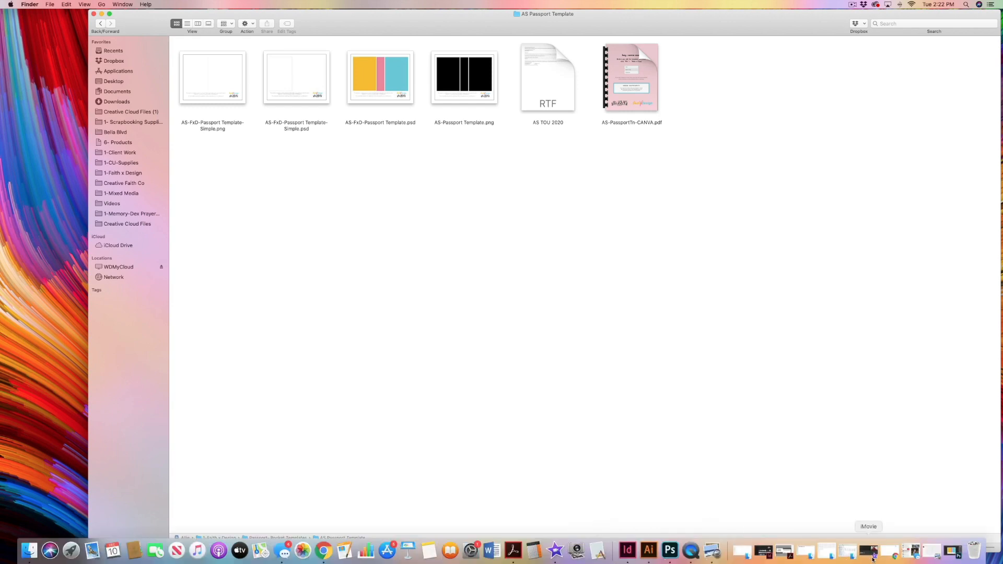
left_click(670, 550)
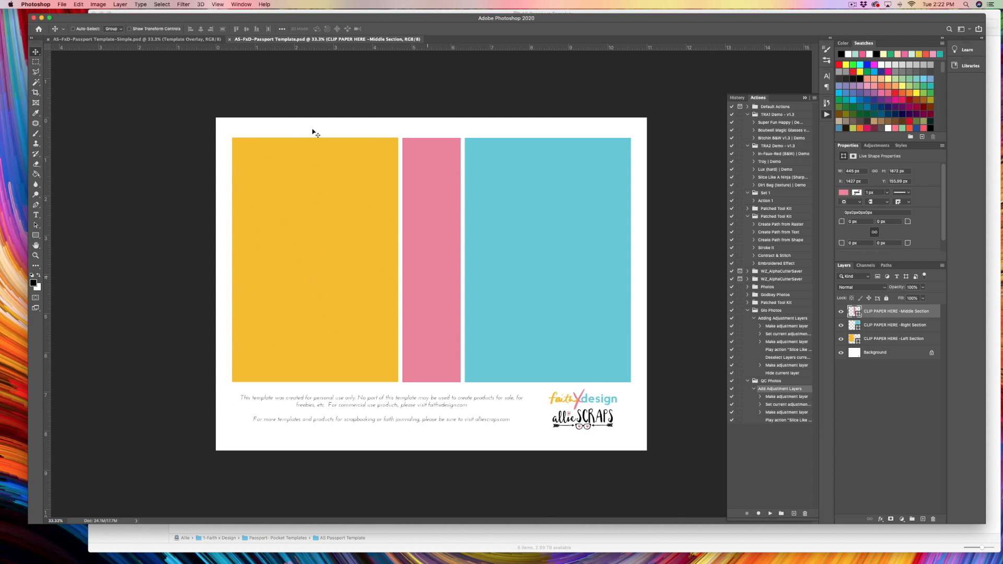
left_click(191, 39)
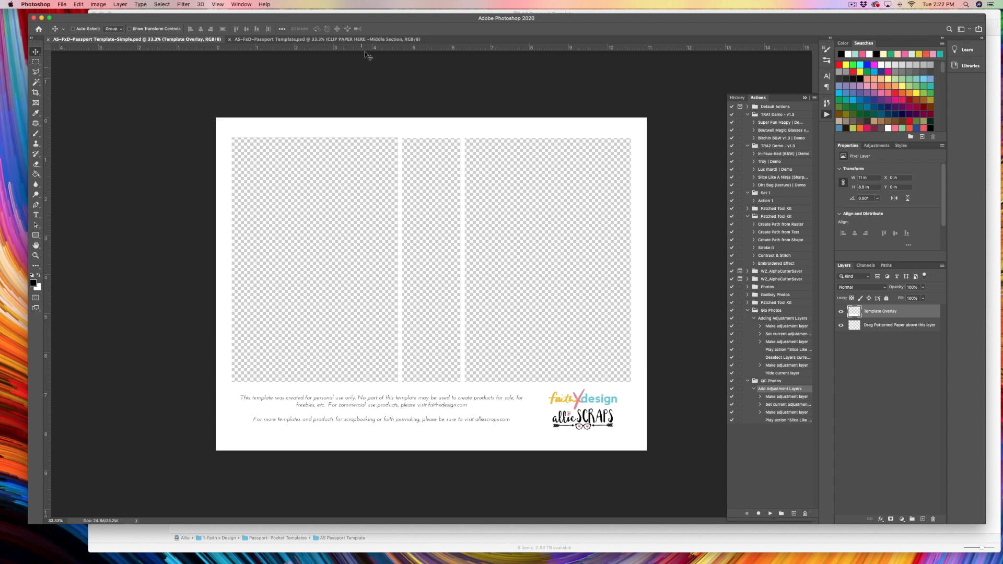
left_click(373, 40)
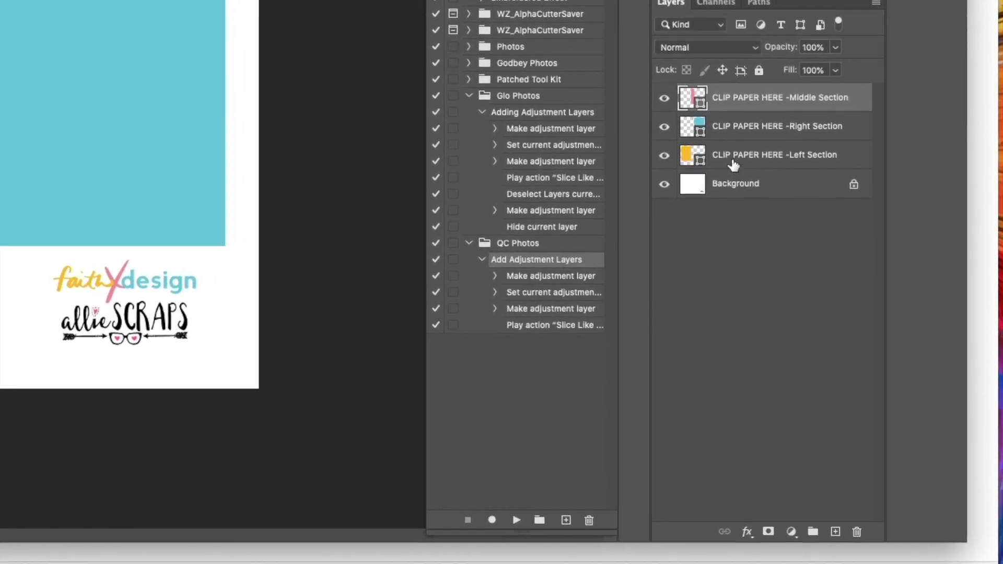
Place 1430_THE_HEAVENS.jpg from the DESIGNER_PATTERNS folder directly above the Left Section layer.
left_click(714, 131)
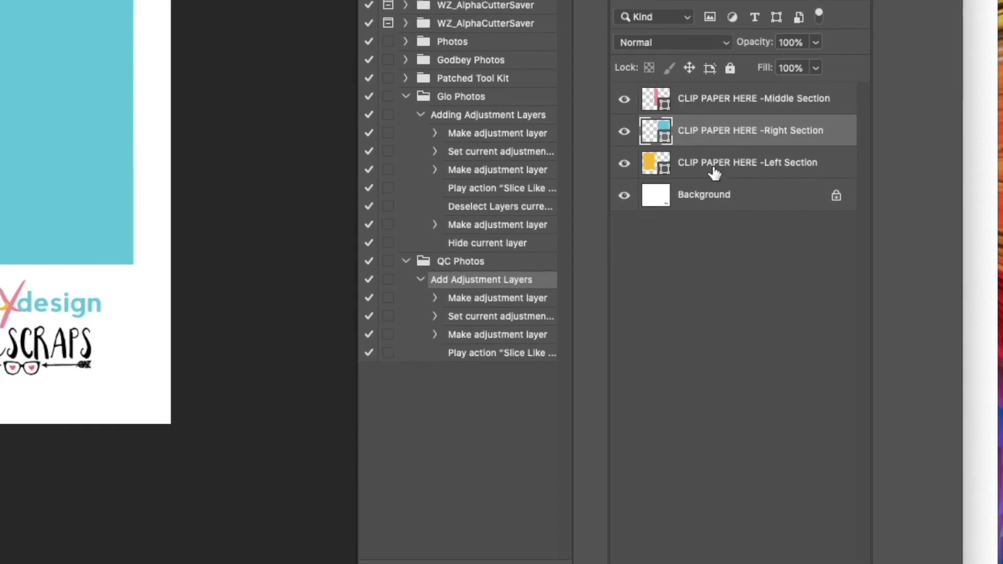
left_click(719, 167)
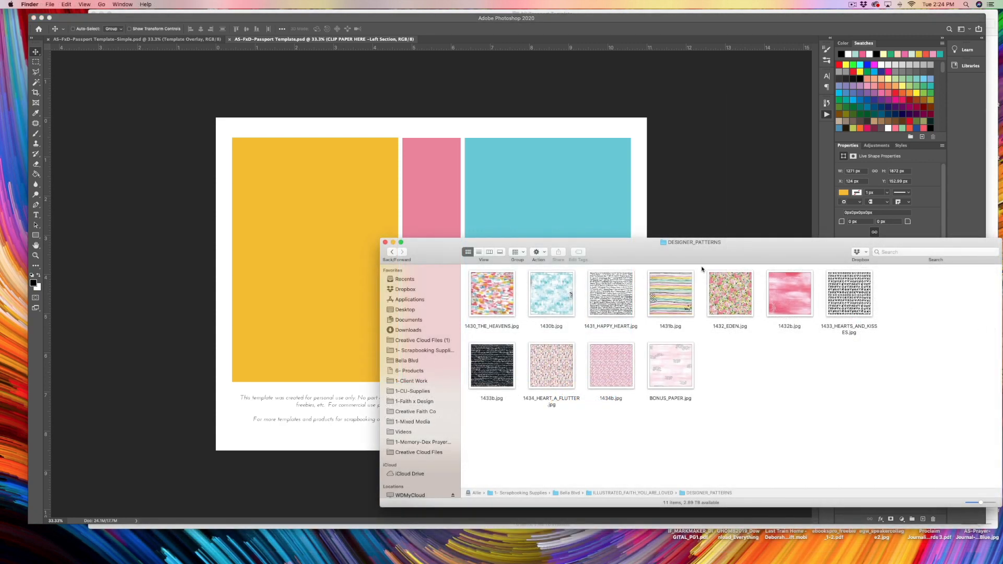
left_click_drag(664, 246, 715, 283)
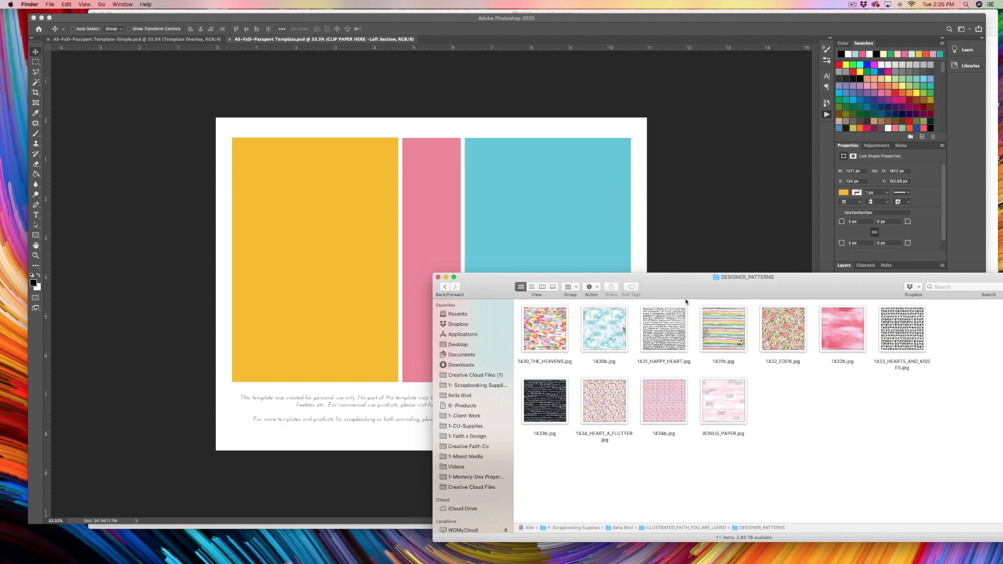
left_click(556, 324)
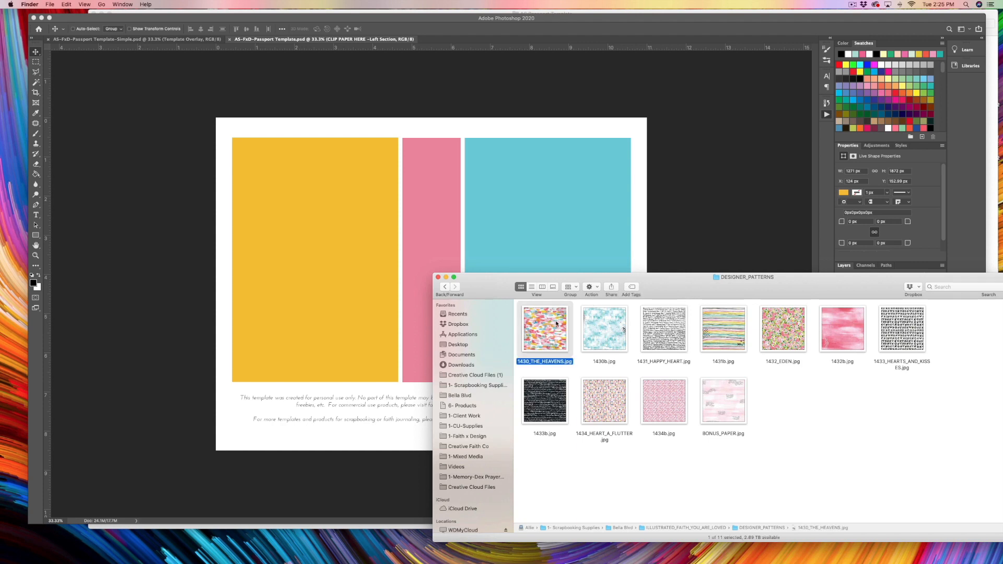
left_click_drag(556, 324, 529, 148)
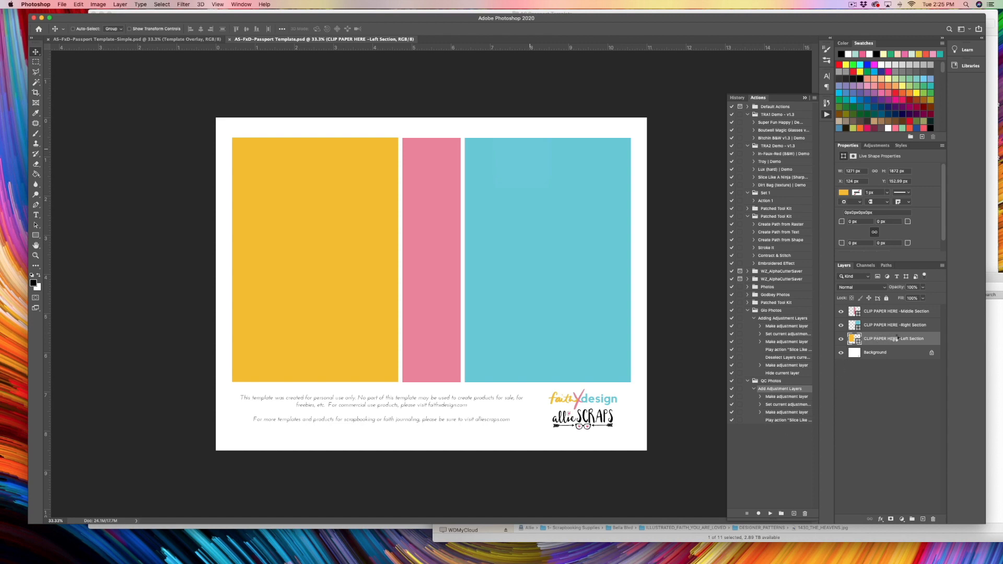
left_click_drag(896, 339, 895, 338)
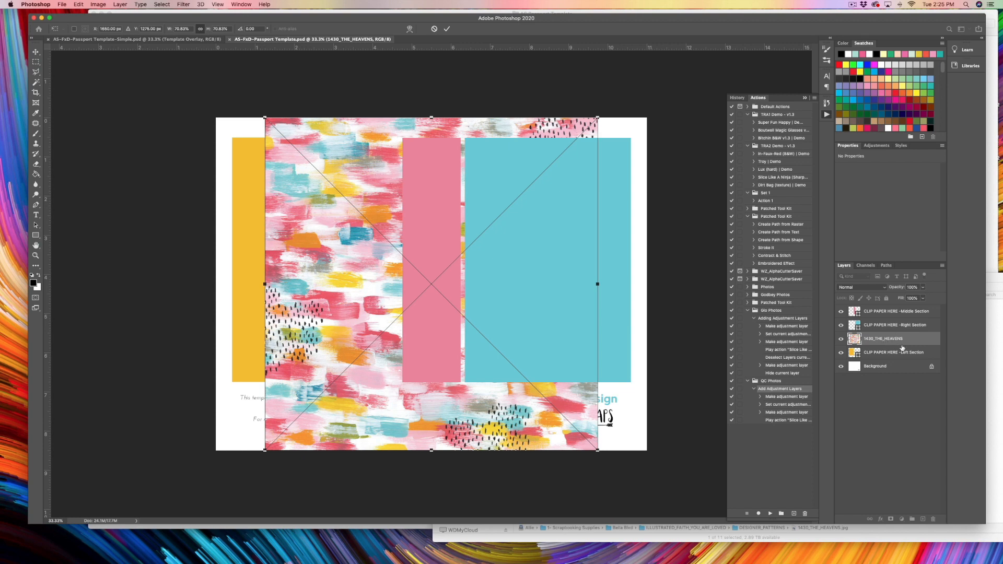
key("Return")
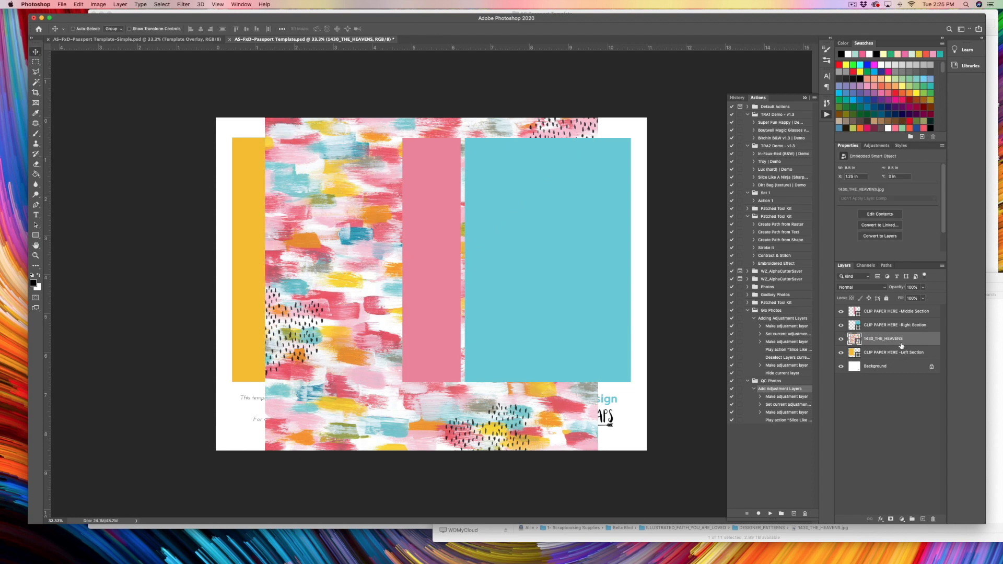
left_click(903, 355)
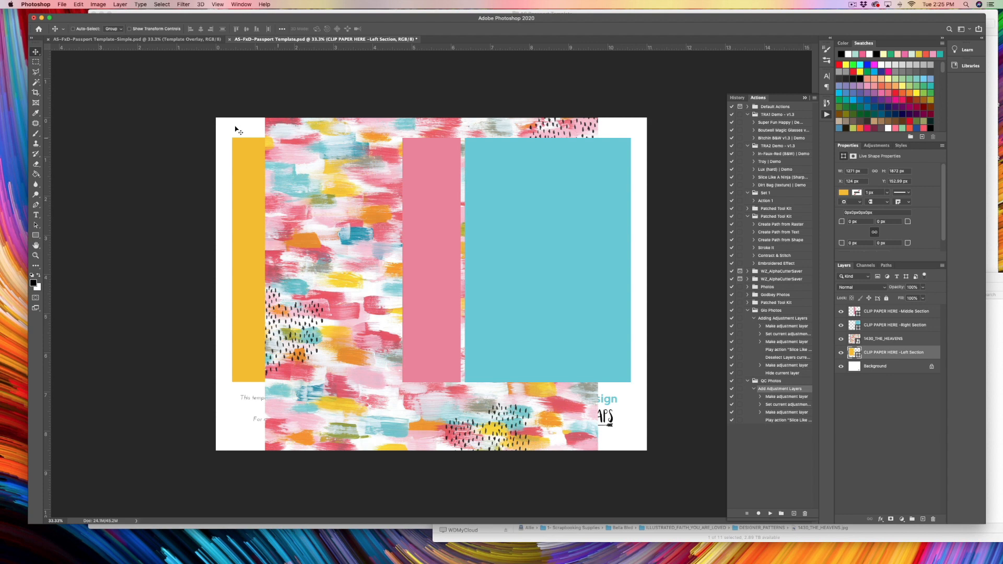
left_click_drag(343, 152, 338, 153)
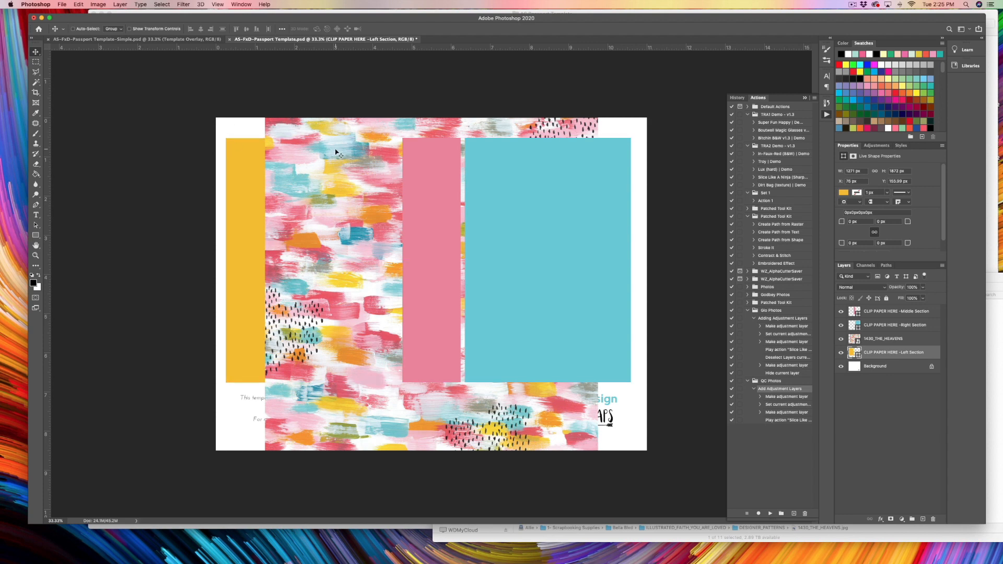
key("super+z")
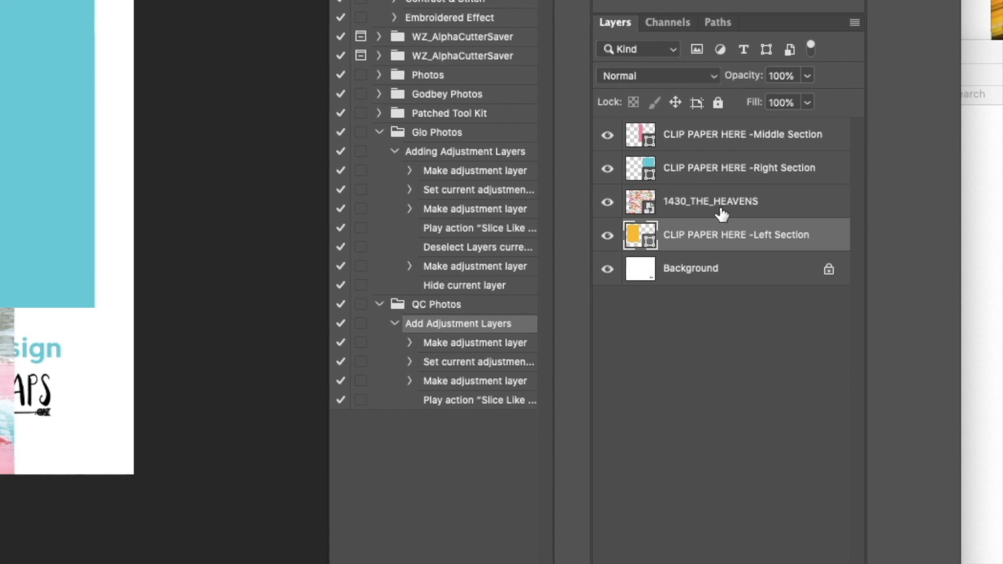
Clip the 1430_THE_HEAVENS paper to the Left Section layer and scale it to about 6.4 in so it fills the left panel.
left_click(906, 343)
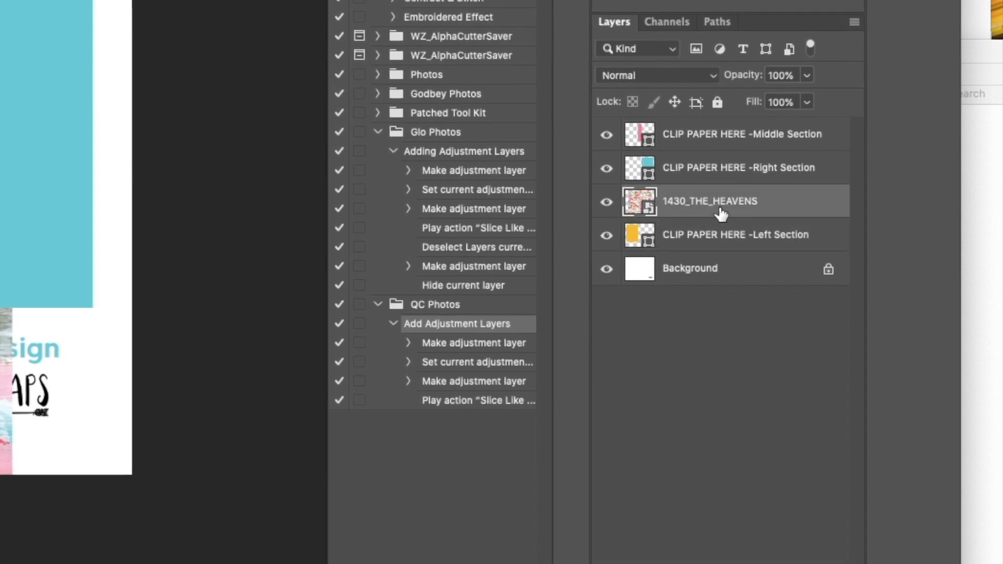
left_click(751, 206, "alt")
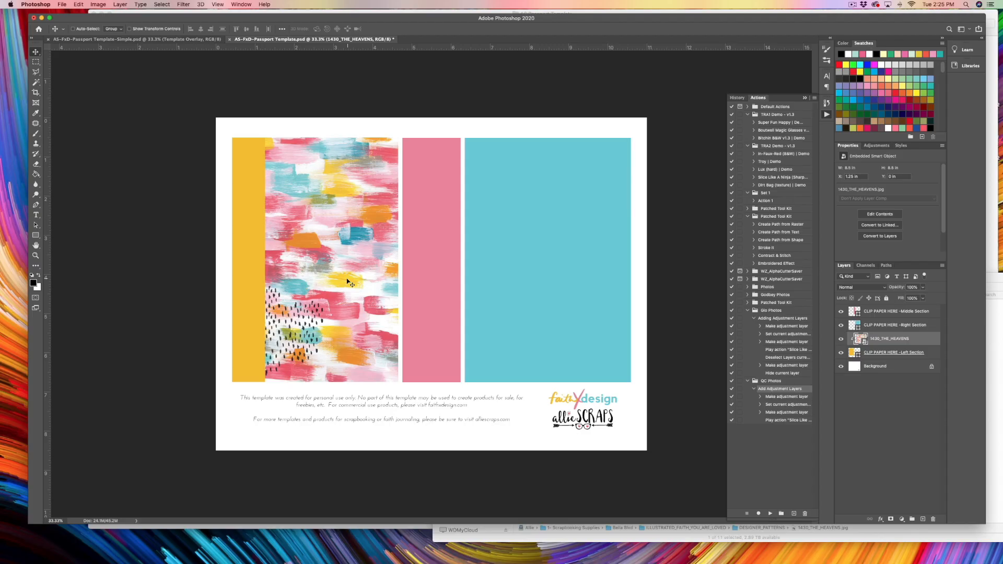
left_click_drag(349, 281, 315, 280)
key("super+t")
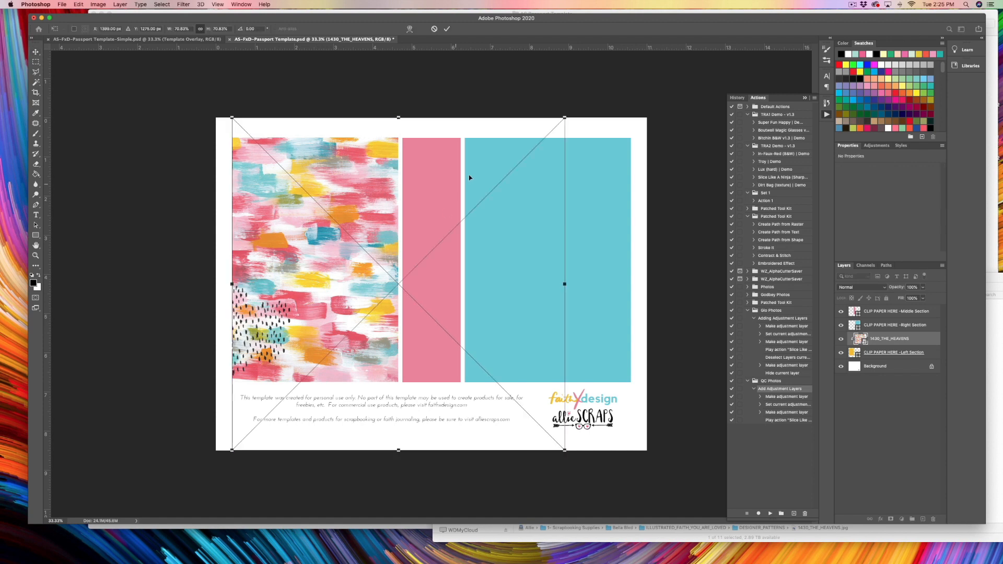
left_click_drag(563, 117, 483, 199)
left_click_drag(358, 324, 362, 267)
key("Return")
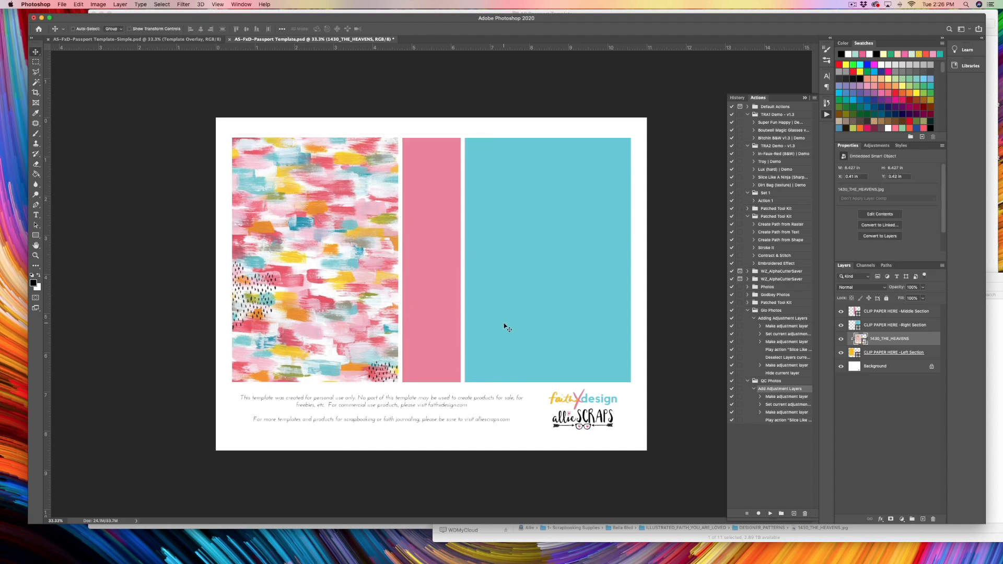
Place a scaled-down copy of 1430_THE_HEAVENS.jpg over the right panel and clip it to the Right Section layer.
left_click(909, 326)
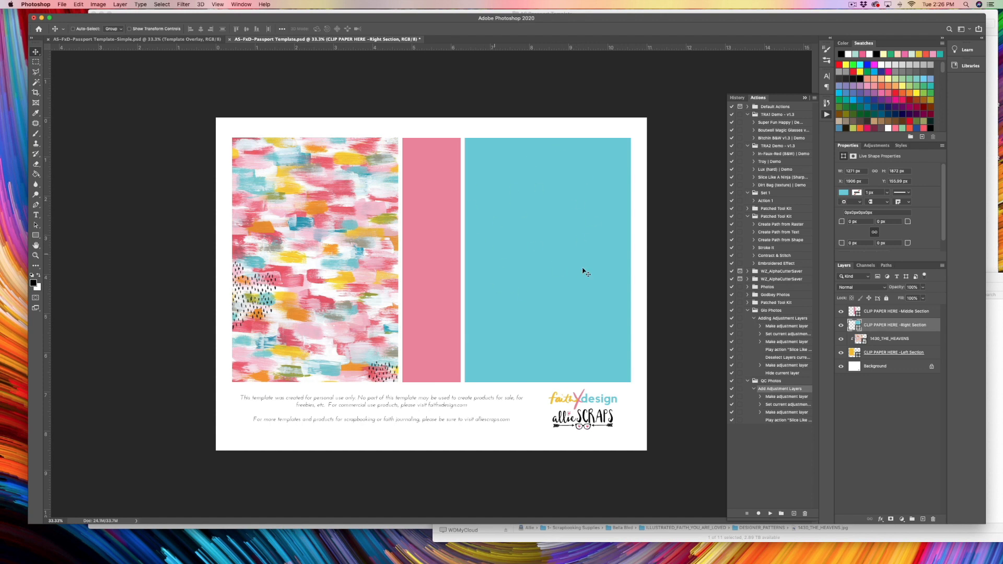
left_click(998, 314)
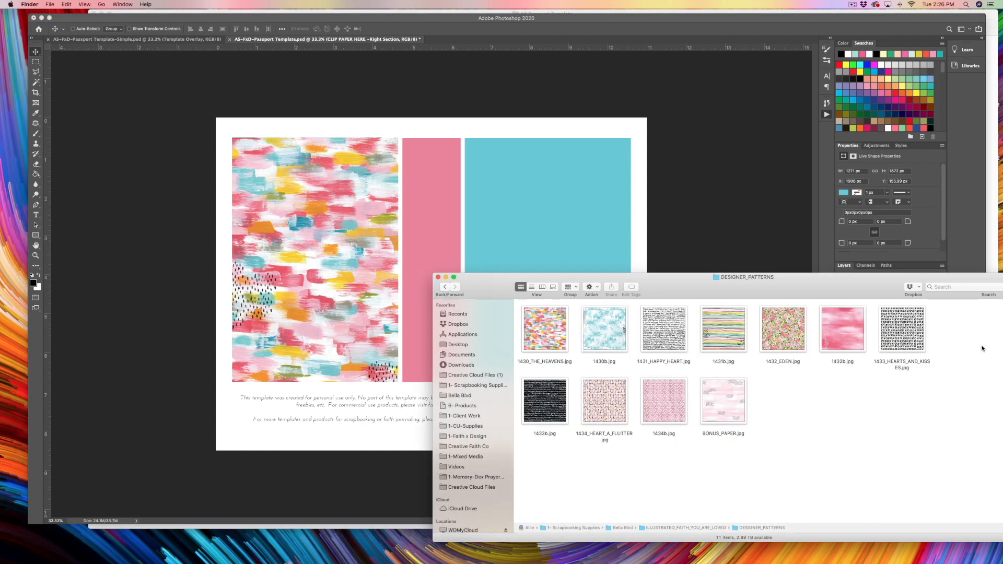
left_click_drag(559, 338, 548, 172)
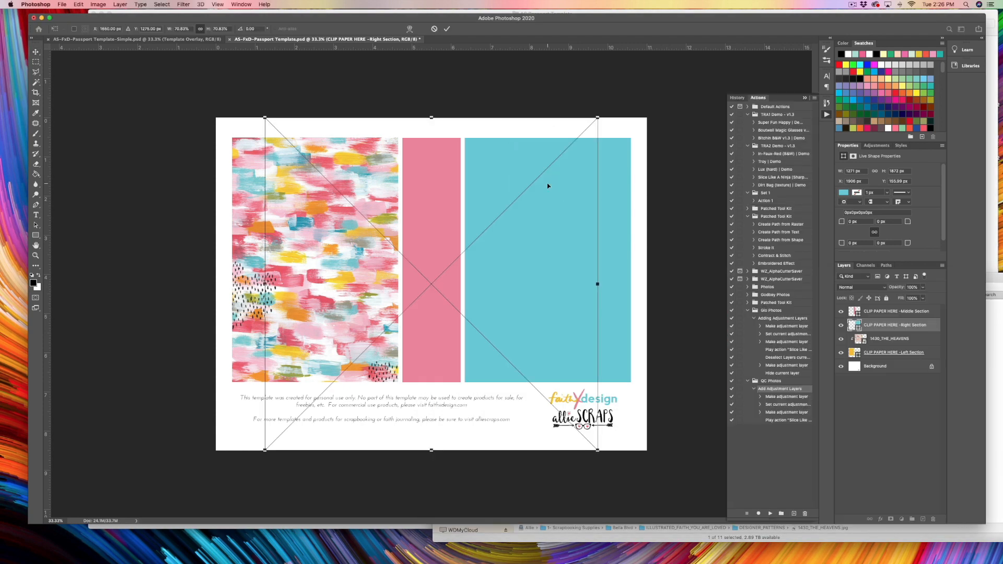
key("super+t")
left_click_drag(275, 443, 376, 364)
key("Return")
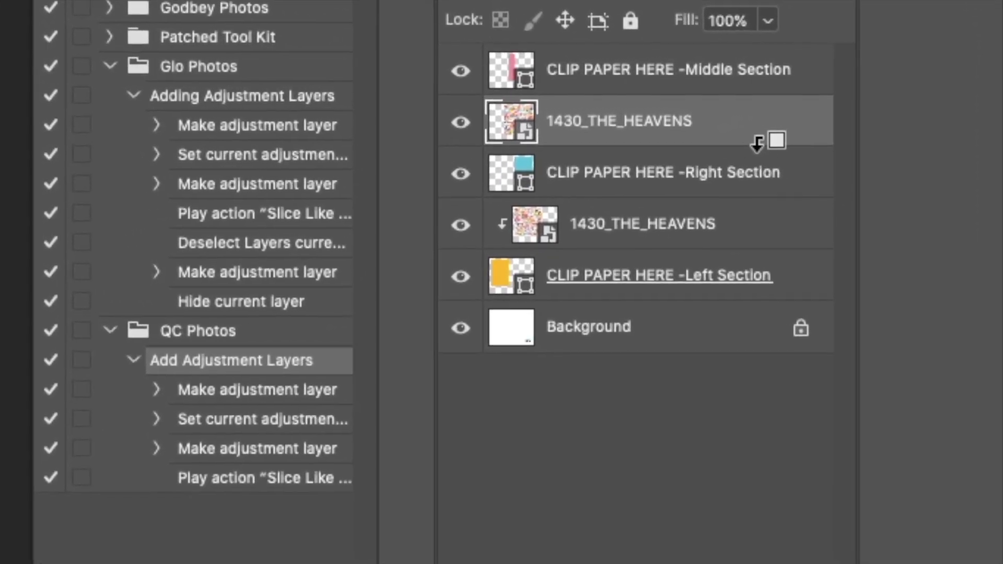
left_click(762, 141, "alt")
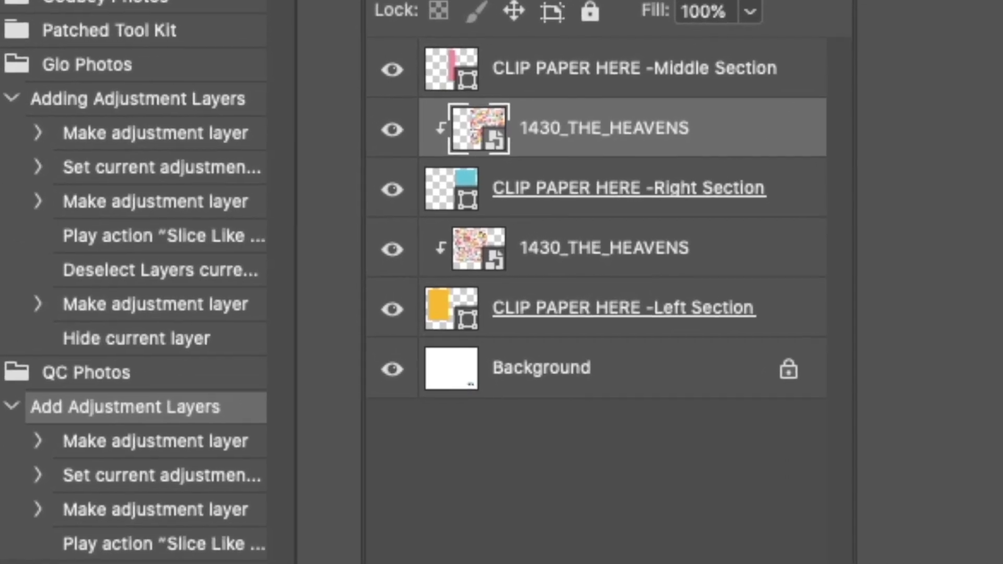
Select the Middle Section layer, and release and reapply the clipping mask on the right panel's paper.
left_click(731, 76)
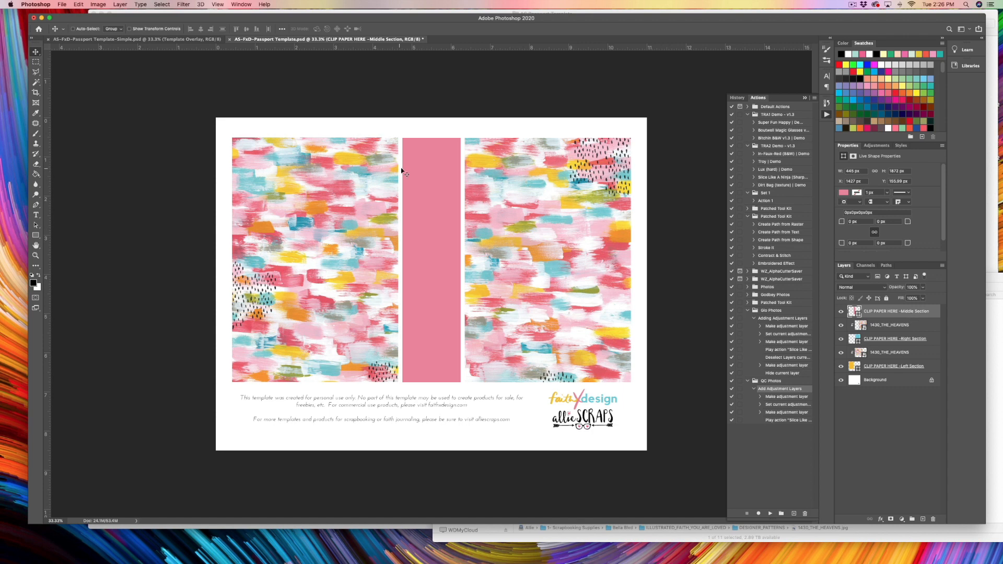
key("super+alt+g")
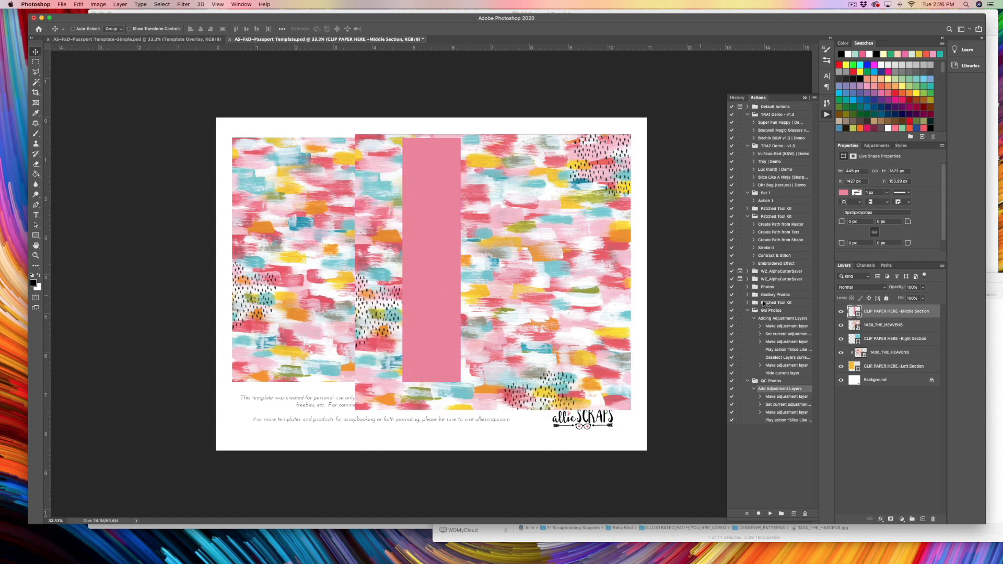
left_click(923, 329, "alt")
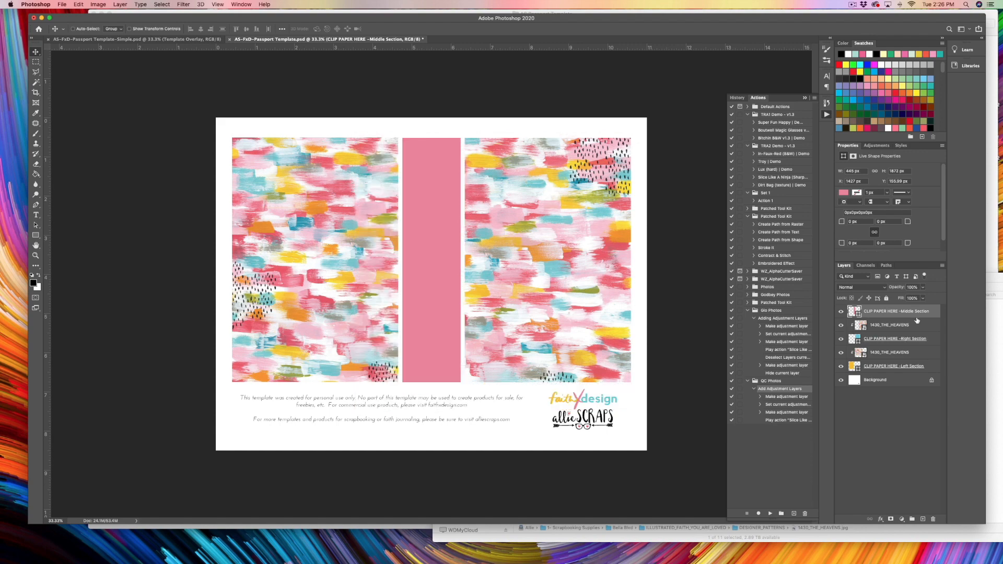
Place 1432b.jpg above the Middle Section layer and clip it to that layer.
left_click(1002, 324)
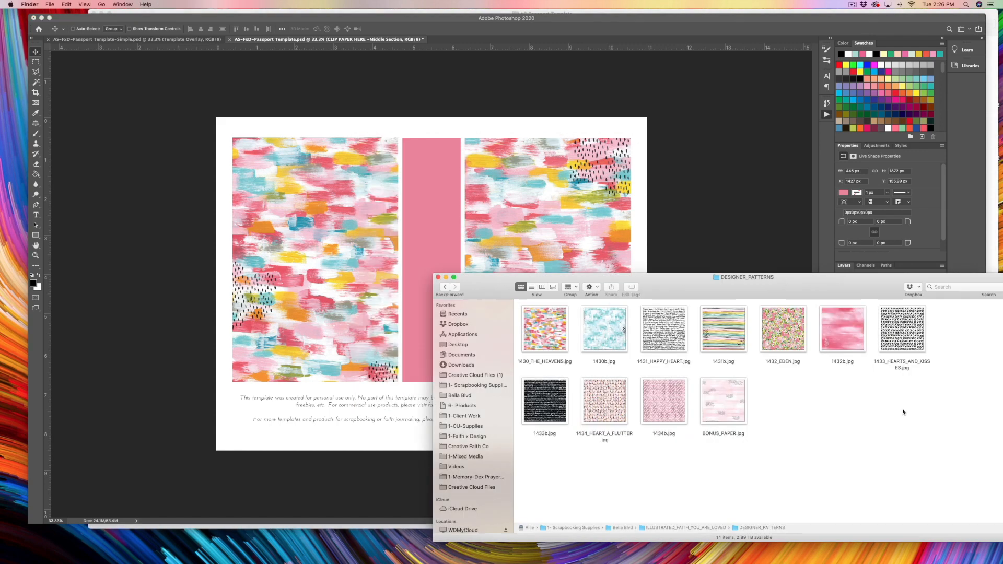
left_click(842, 329)
left_click_drag(843, 329, 505, 157)
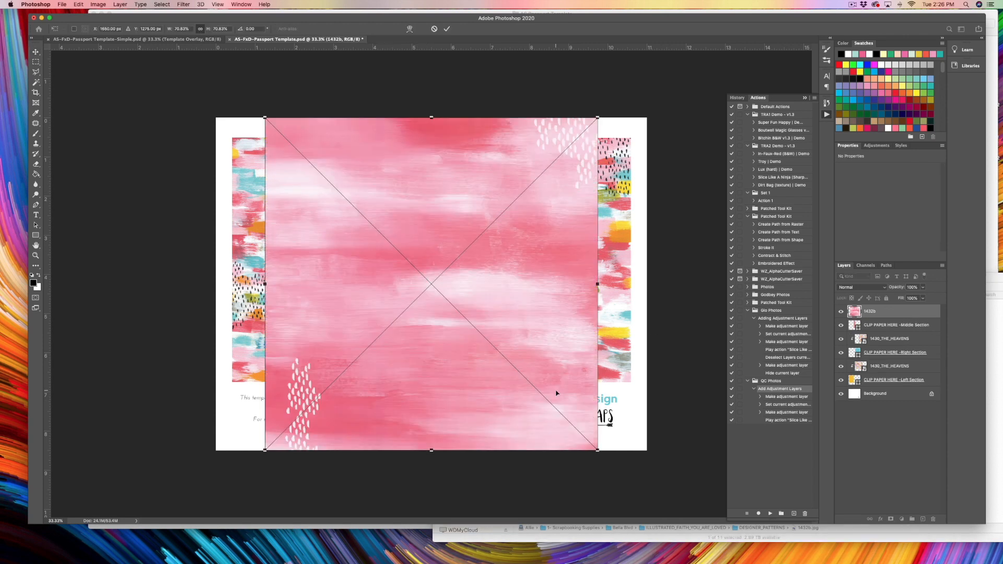
key("Return")
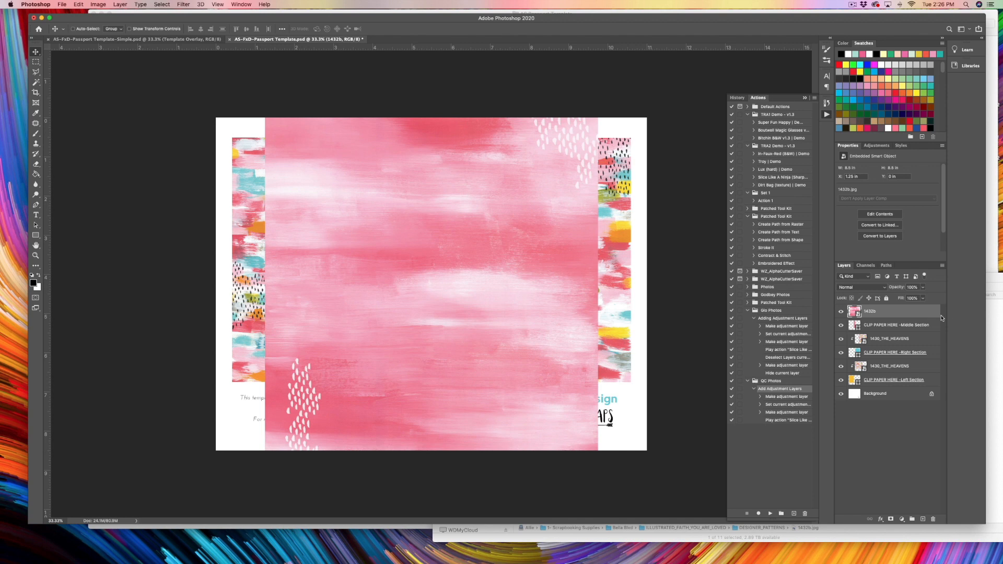
left_click(935, 317, "alt")
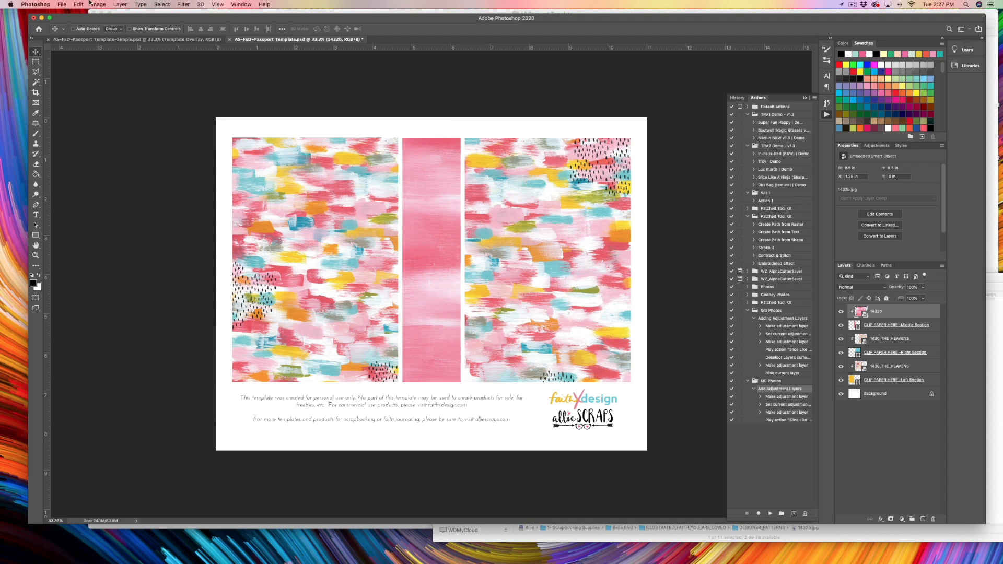
Switch to AS-FxD-Passport Template-Simple.psd and examine its two layers, hiding and showing the Template Overlay.
left_click(62, 4)
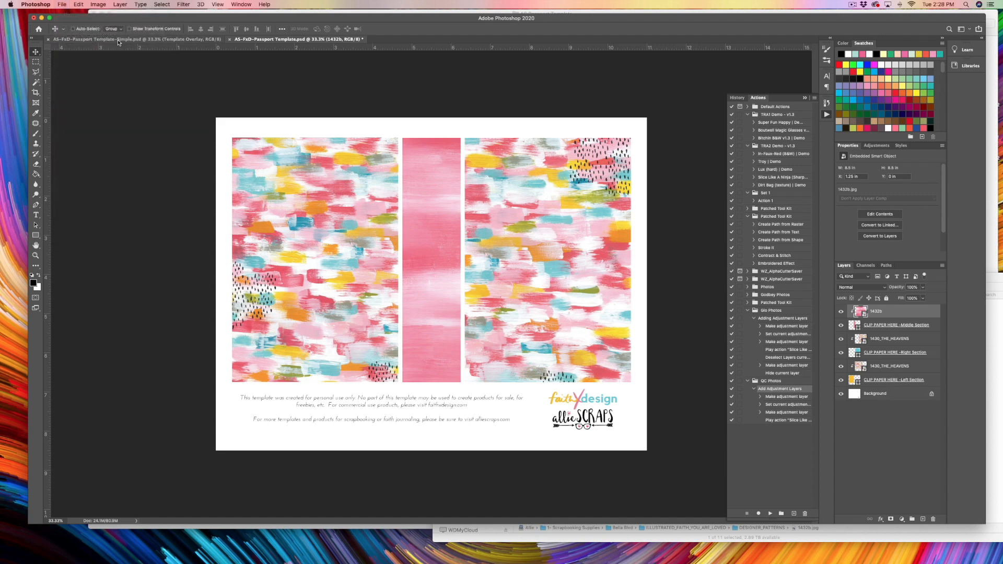
left_click(110, 42)
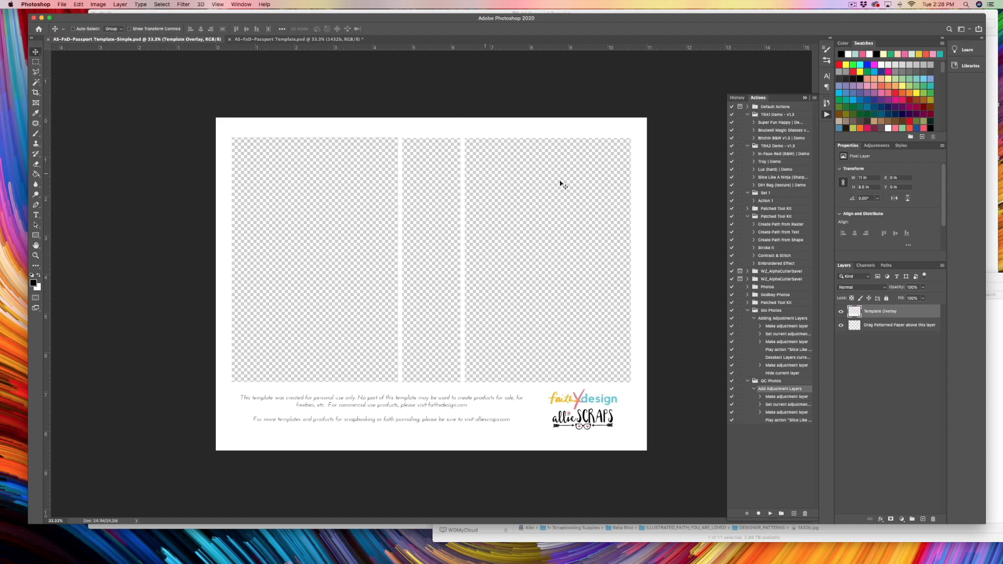
left_click(914, 327)
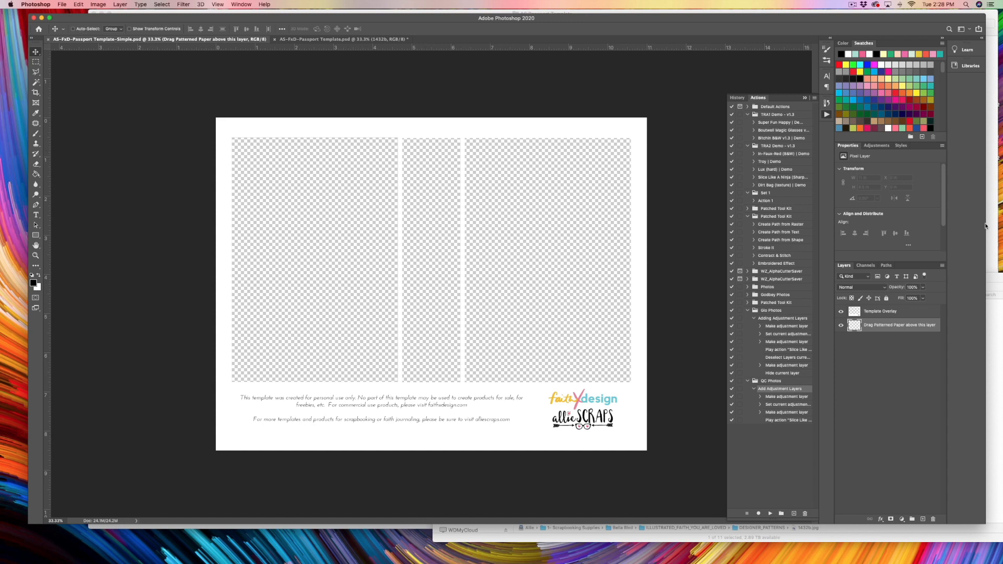
left_click(914, 318)
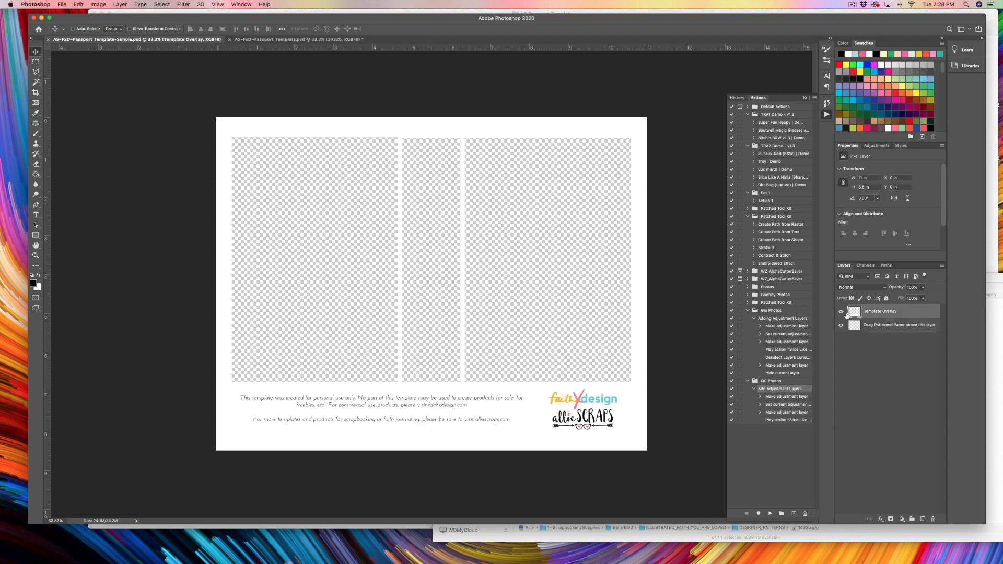
left_click(842, 312)
left_click(842, 312)
Place 1431b.jpg beneath the Template Overlay layer and enlarge it to about 10.5 in wide so it covers all three panels.
left_click(894, 325)
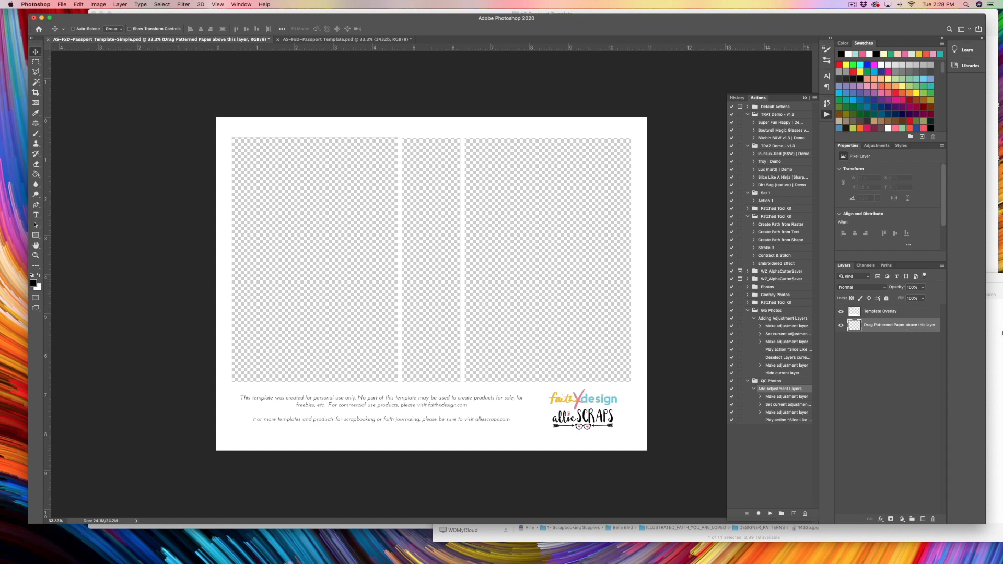
left_click(1000, 391)
mouse_move(724, 329)
left_mouse_down()
mouse_move(626, 210)
mouse_move(301, 188)
left_mouse_up()
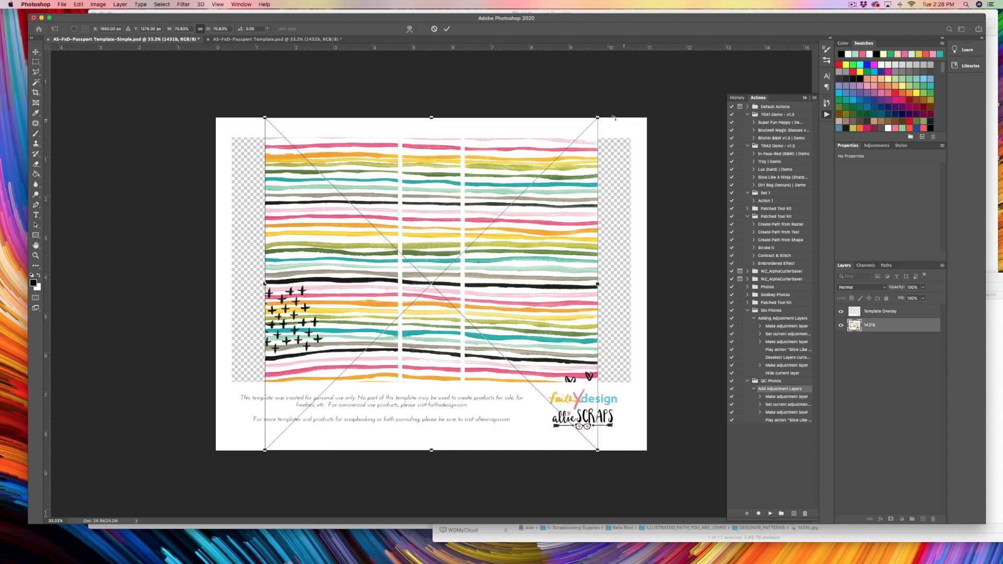
left_click_drag(598, 119, 624, 108)
key("Return")
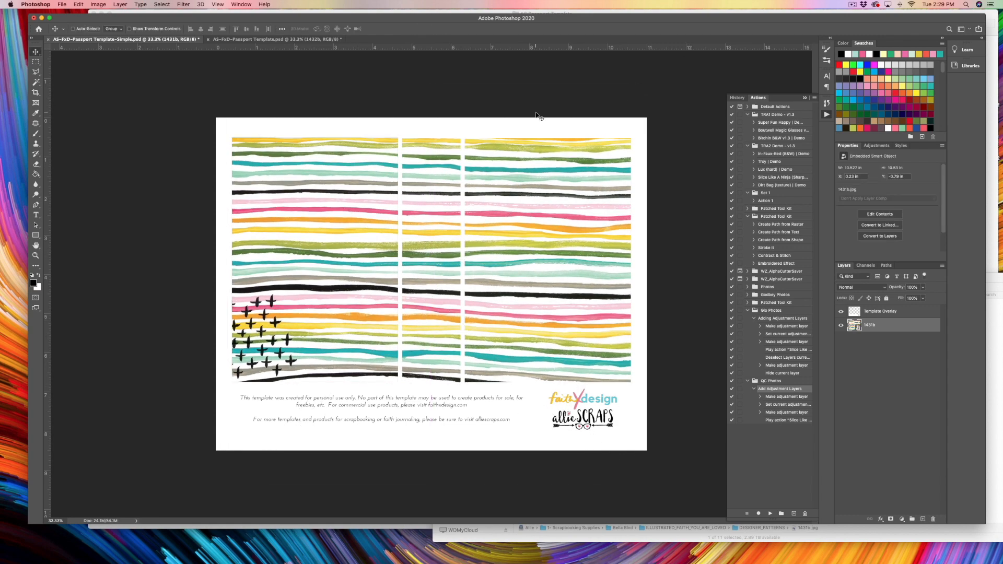